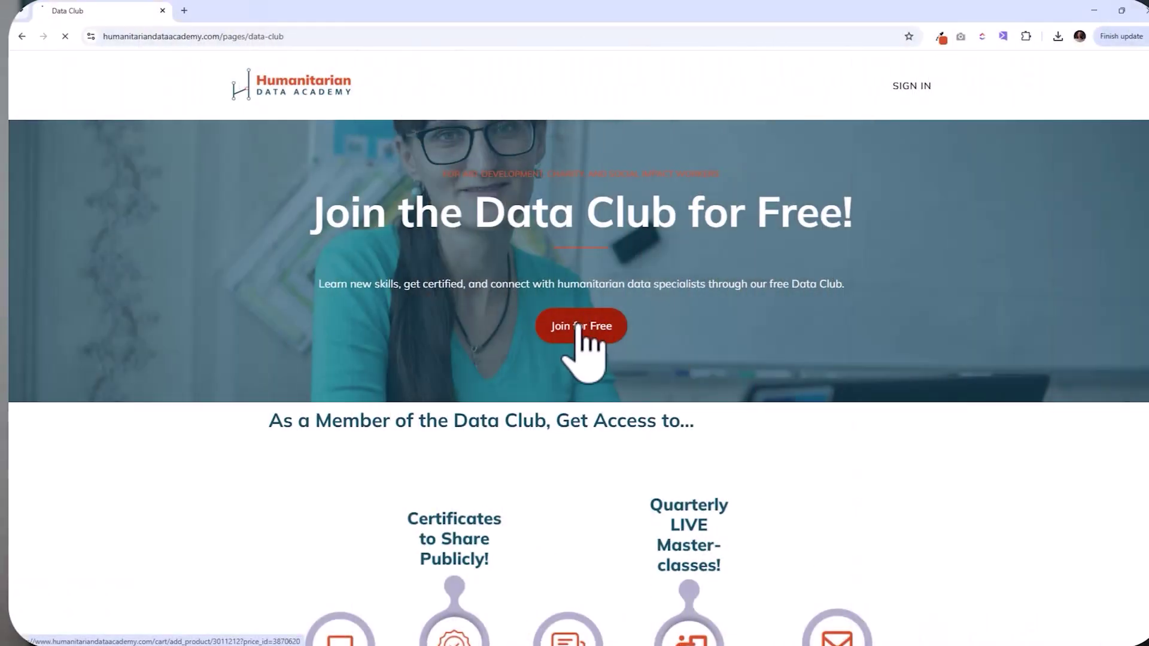
# Step: Start joining the free Data Club and enter the sign-up email address
pyautogui.click(580, 326)
pyautogui.click(641, 320)
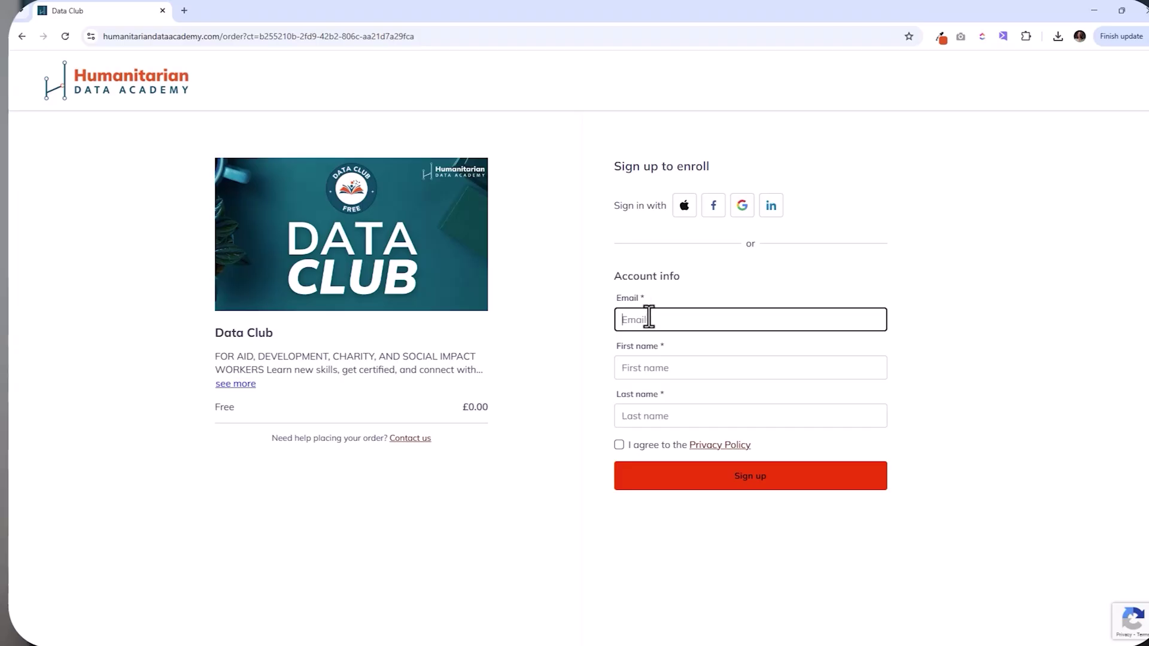
pyautogui.press('Tab')
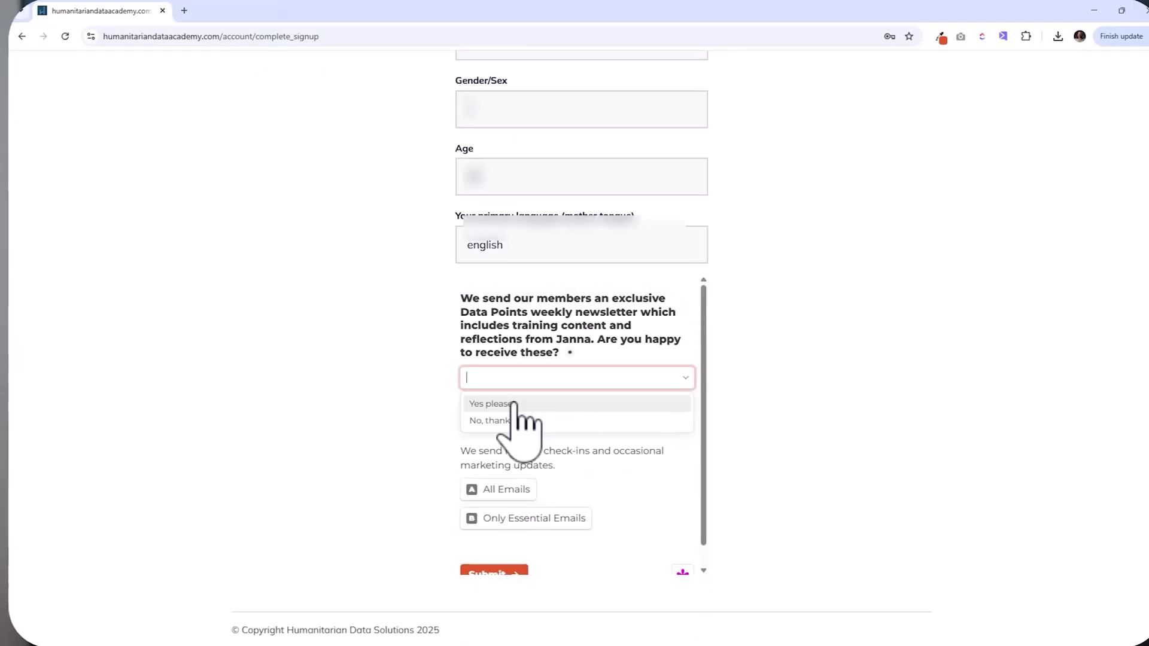
# Step: Answer yes in the questionnaire, submit it, and scroll down to Highlighted Courses
pyautogui.click(482, 403)
pyautogui.click(483, 622)
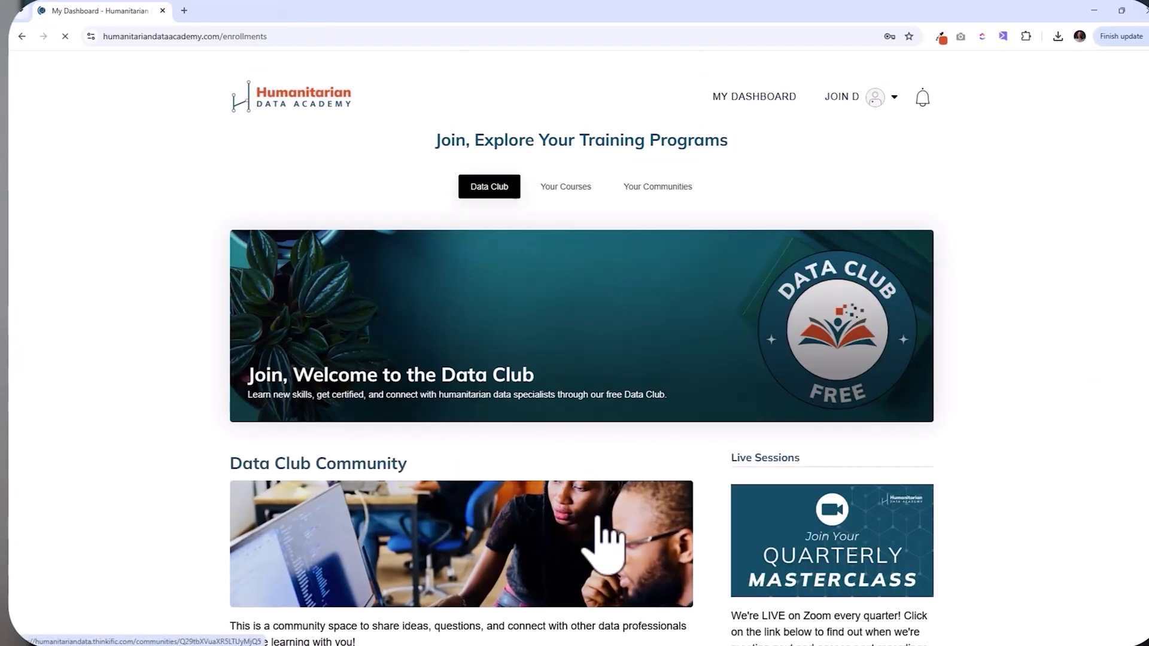
pyautogui.scroll(-6, 592, 542)
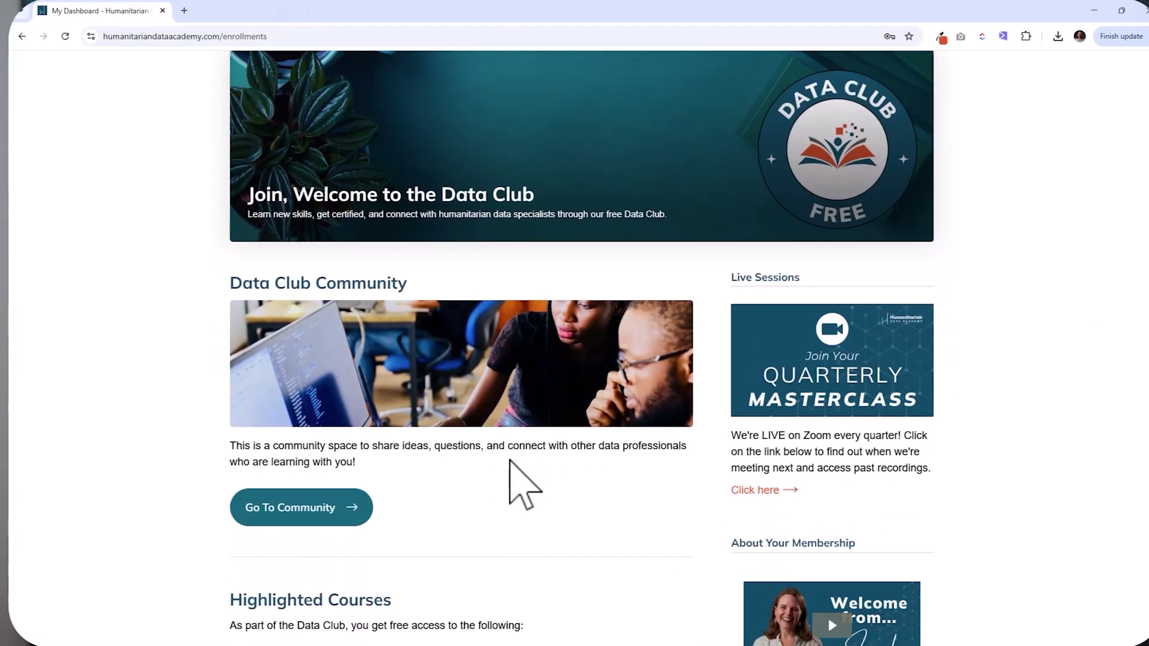
pyautogui.scroll(-5, 508, 461)
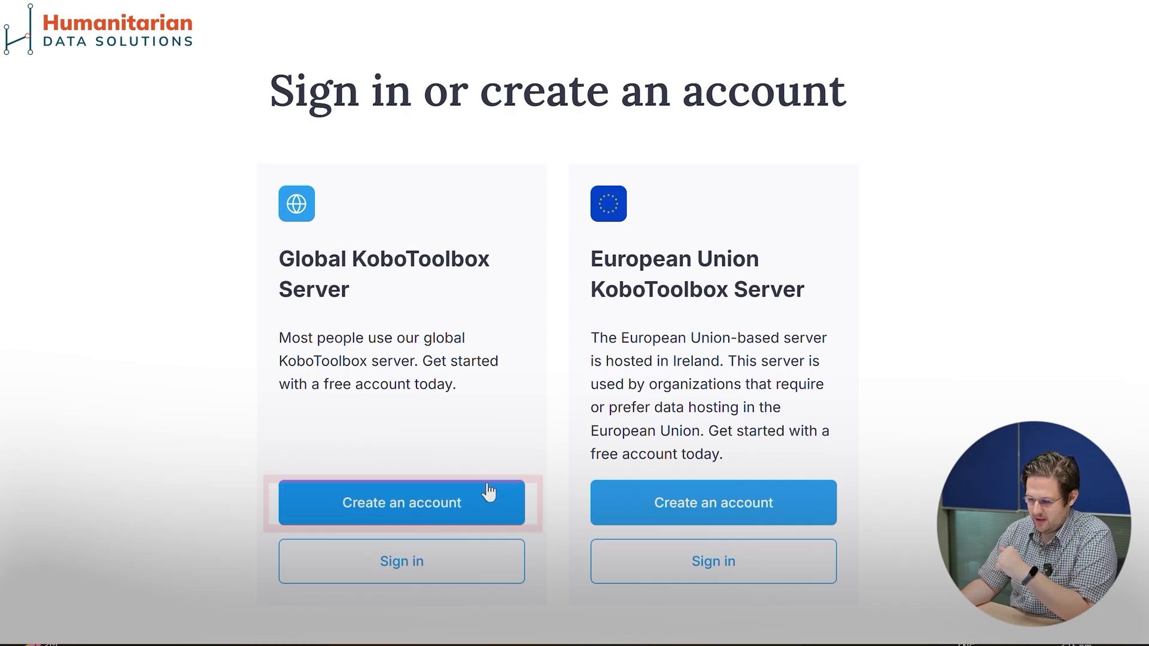
# Step: Start creating an account on the Global KoboToolbox Server
pyautogui.click(413, 509)
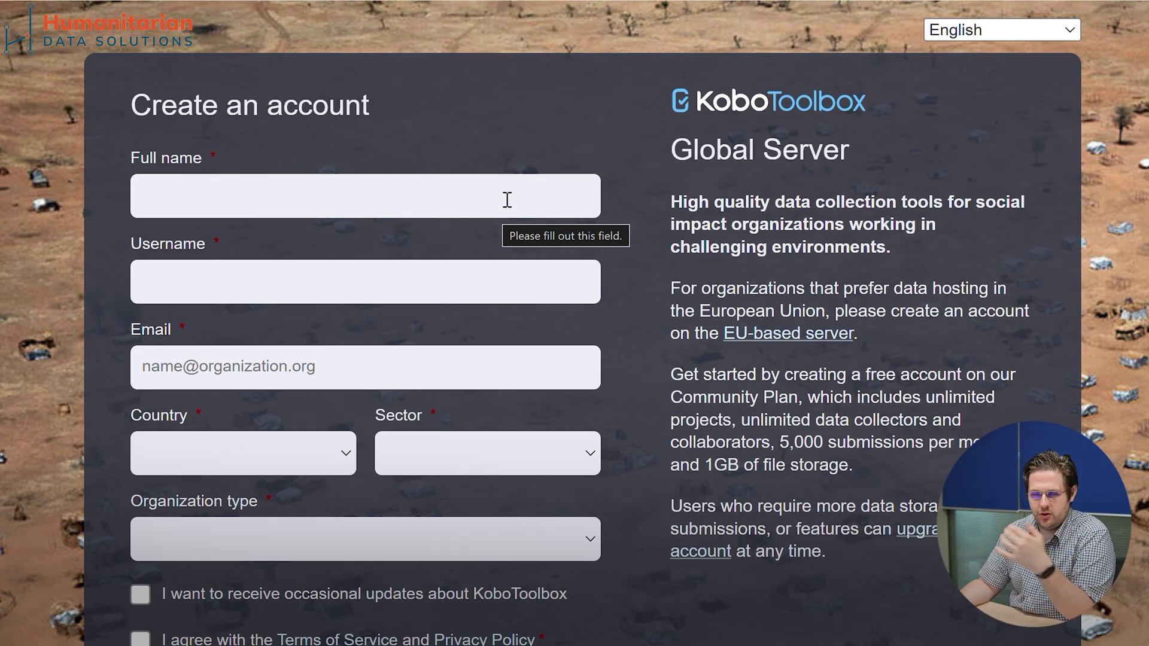
# Step: Type the account holder's full name into the Full name field, correcting surname typos
pyautogui.click(507, 200)
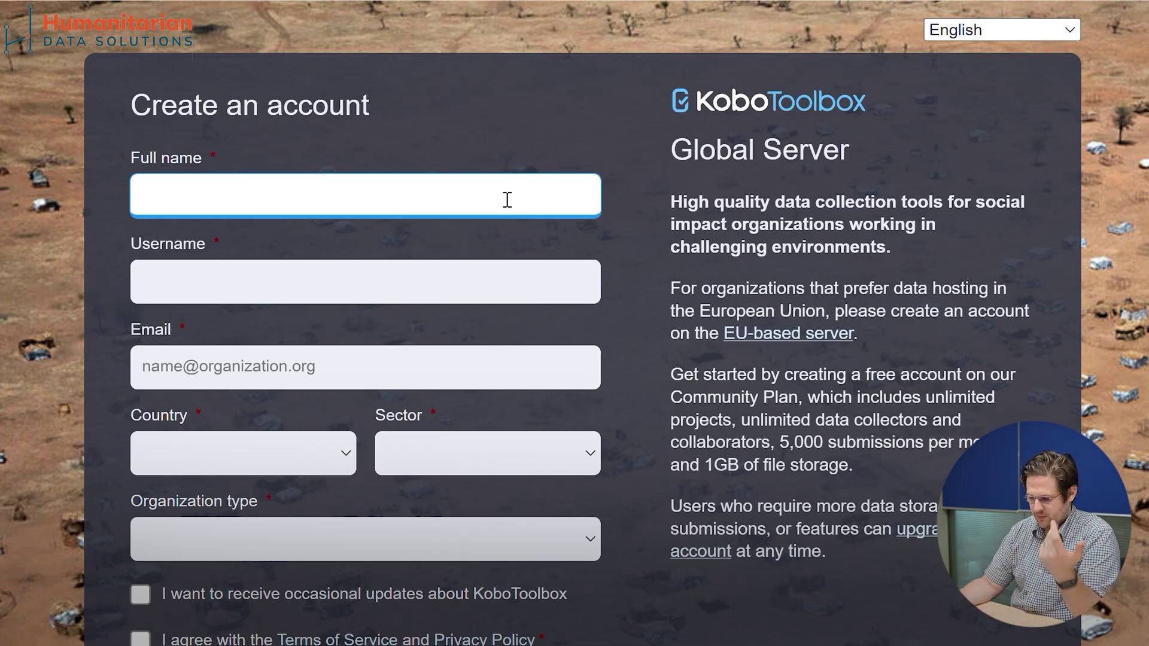
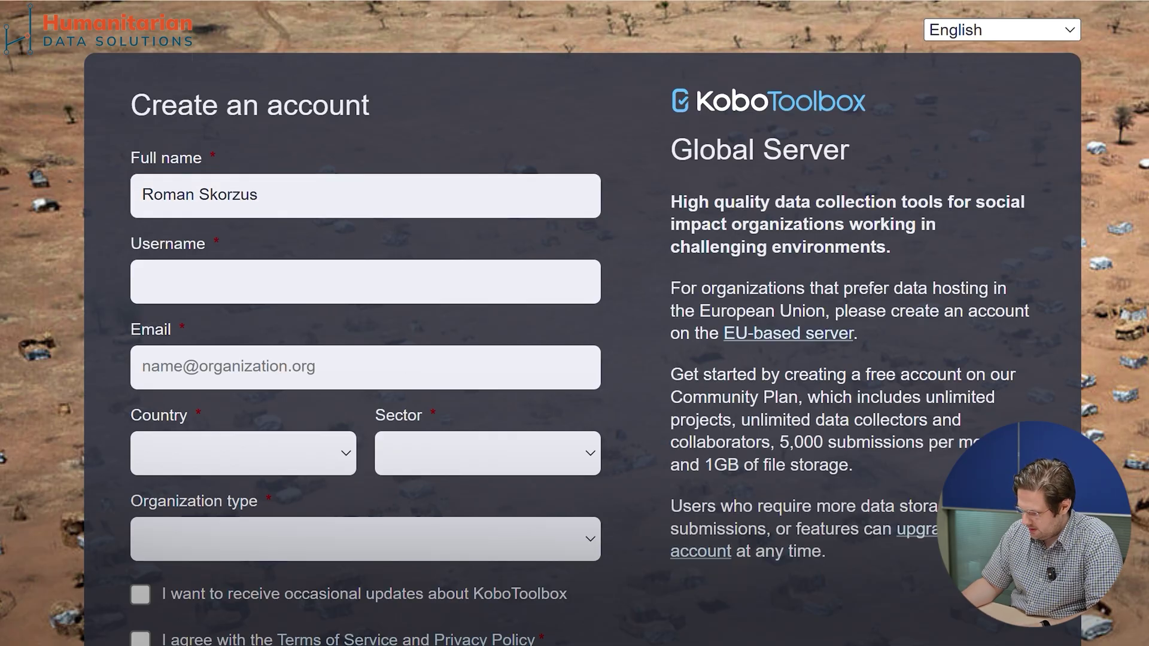
pyautogui.click(1097, 643)
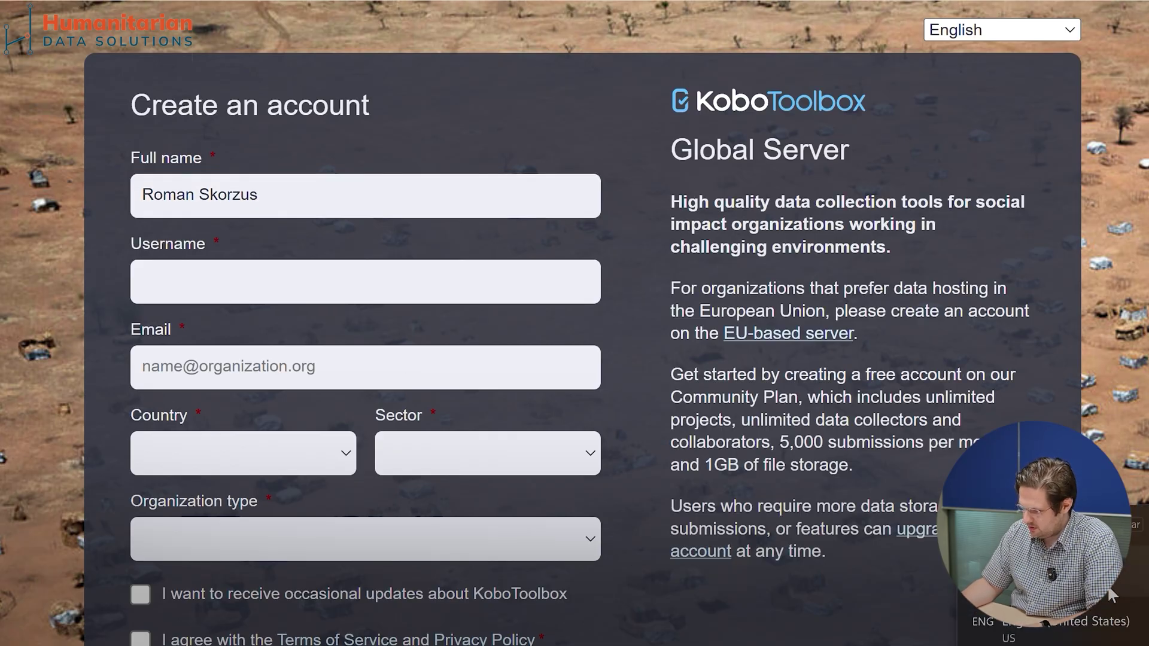
pyautogui.click(322, 285)
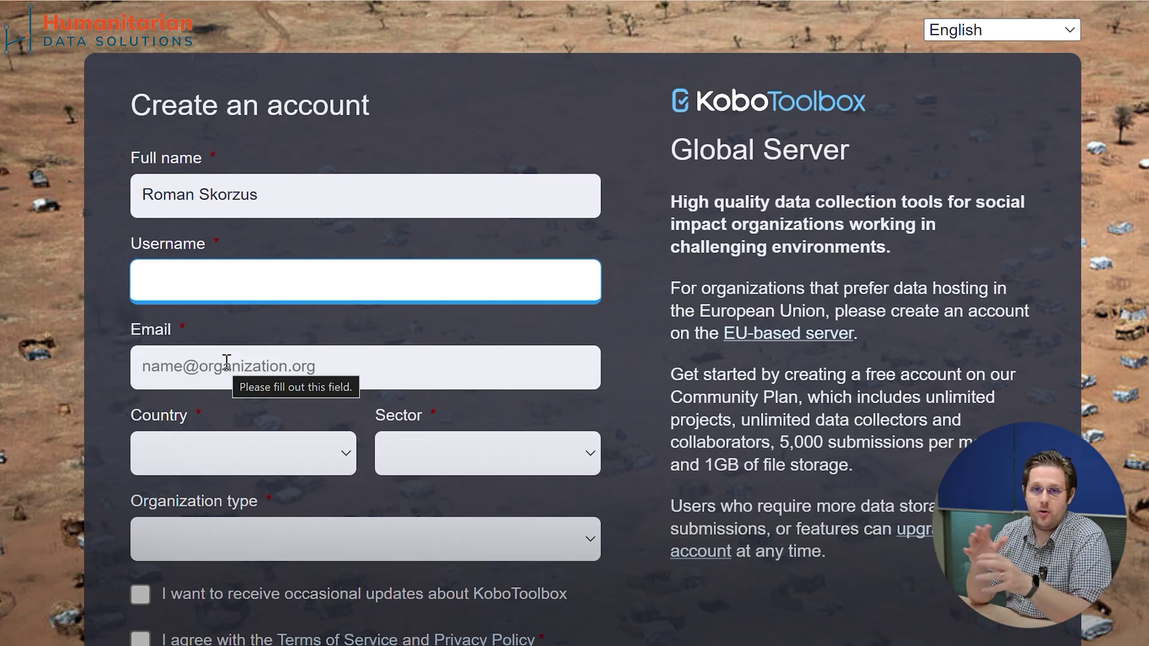
# Step: Select Philippines in the Country dropdown, jumping to it by typing 'ph'
pyautogui.click(307, 469)
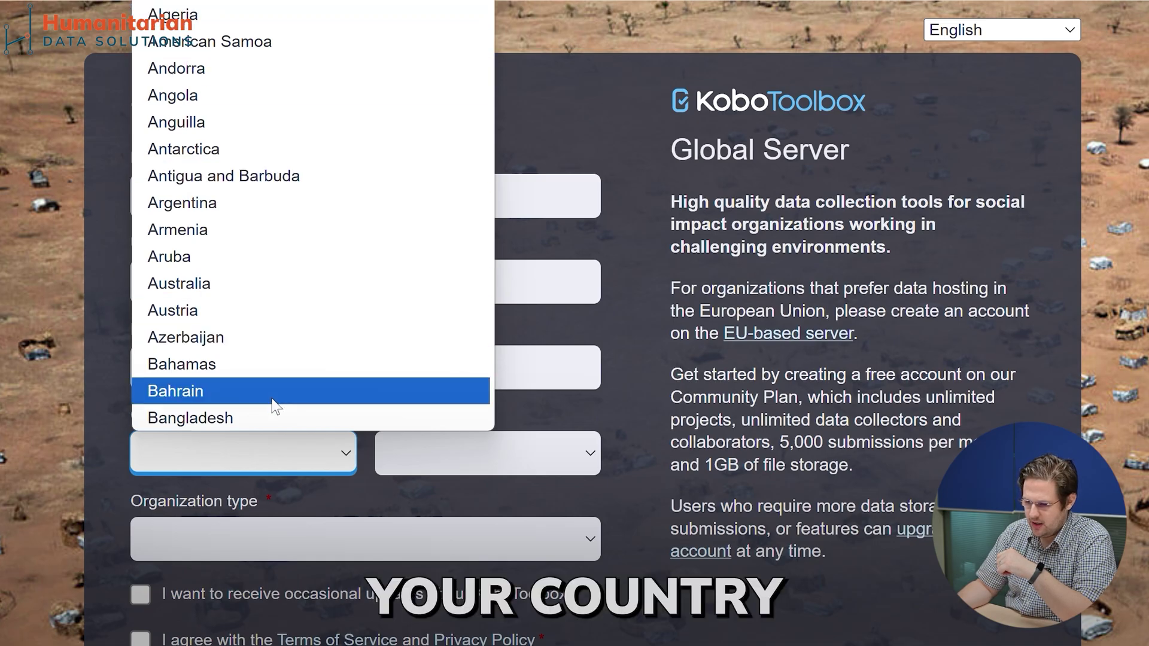
pyautogui.scroll(-20, 368, 148)
pyautogui.scroll(-20, 365, 146)
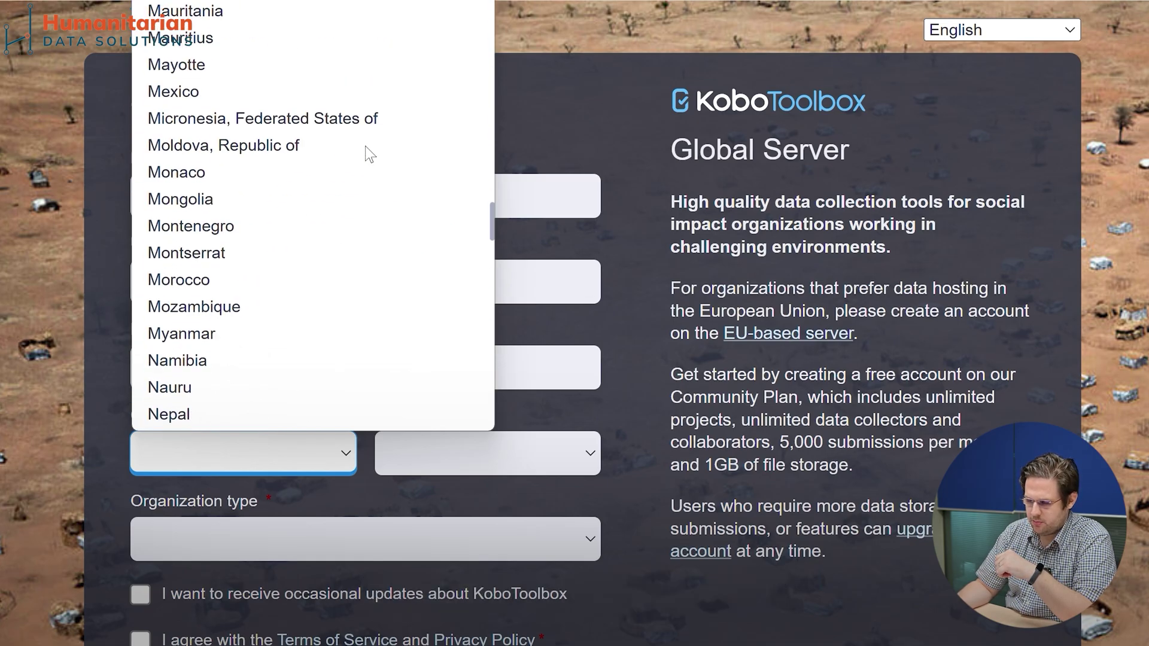
pyautogui.click(542, 329)
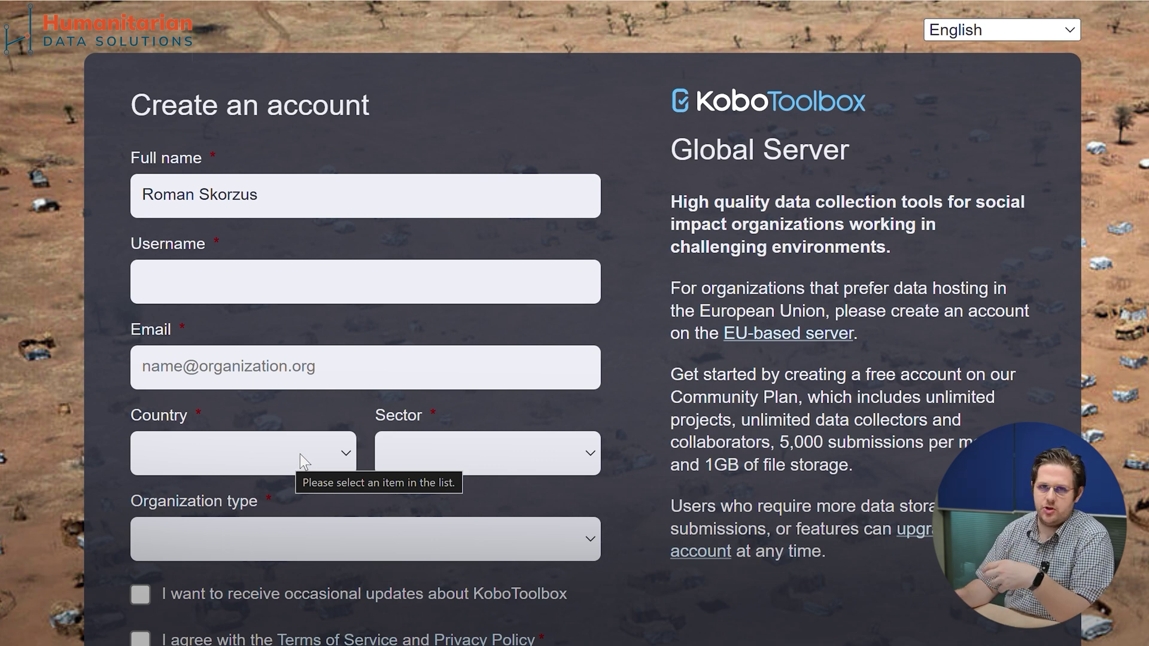
pyautogui.click(300, 454)
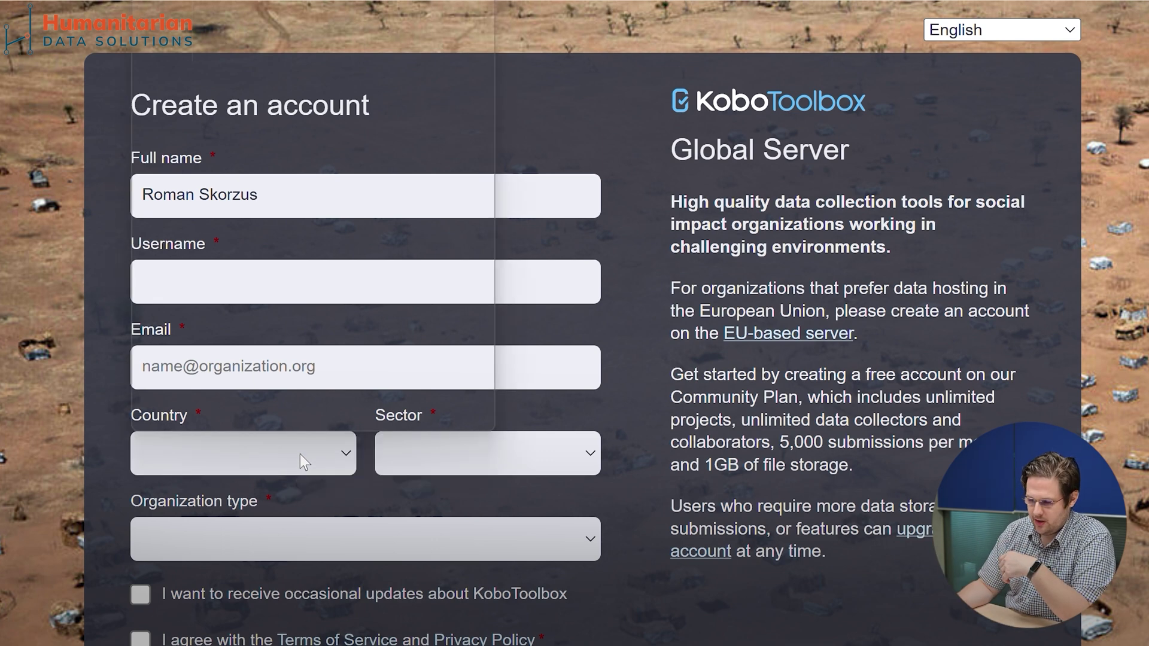
pyautogui.write('ph')
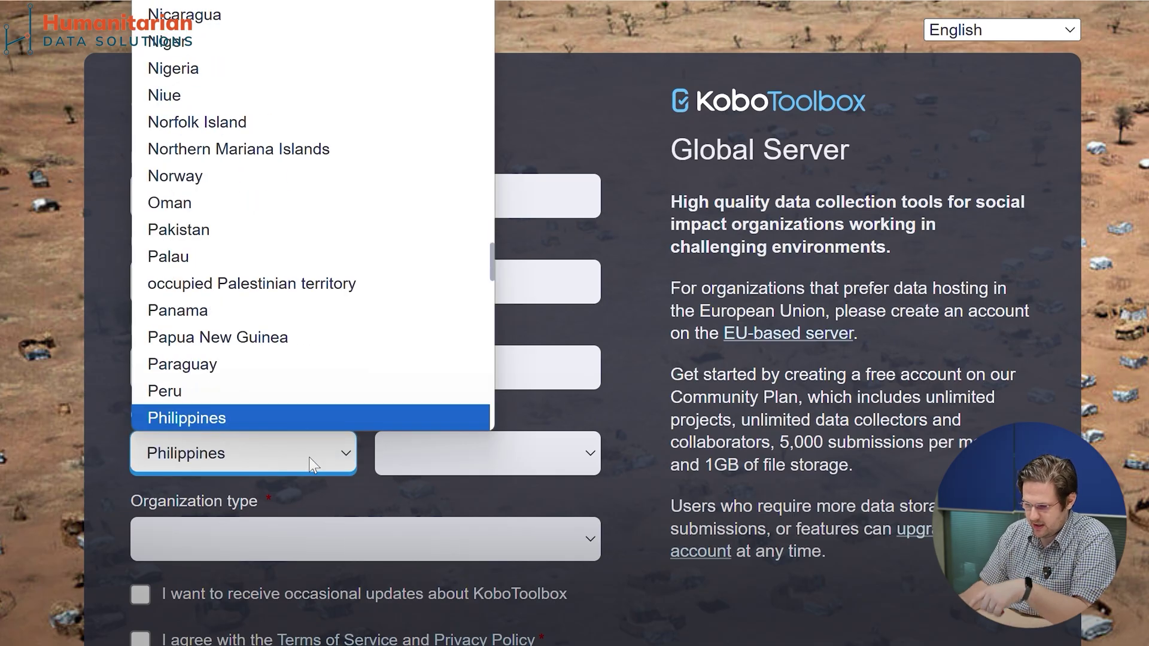
pyautogui.click(315, 419)
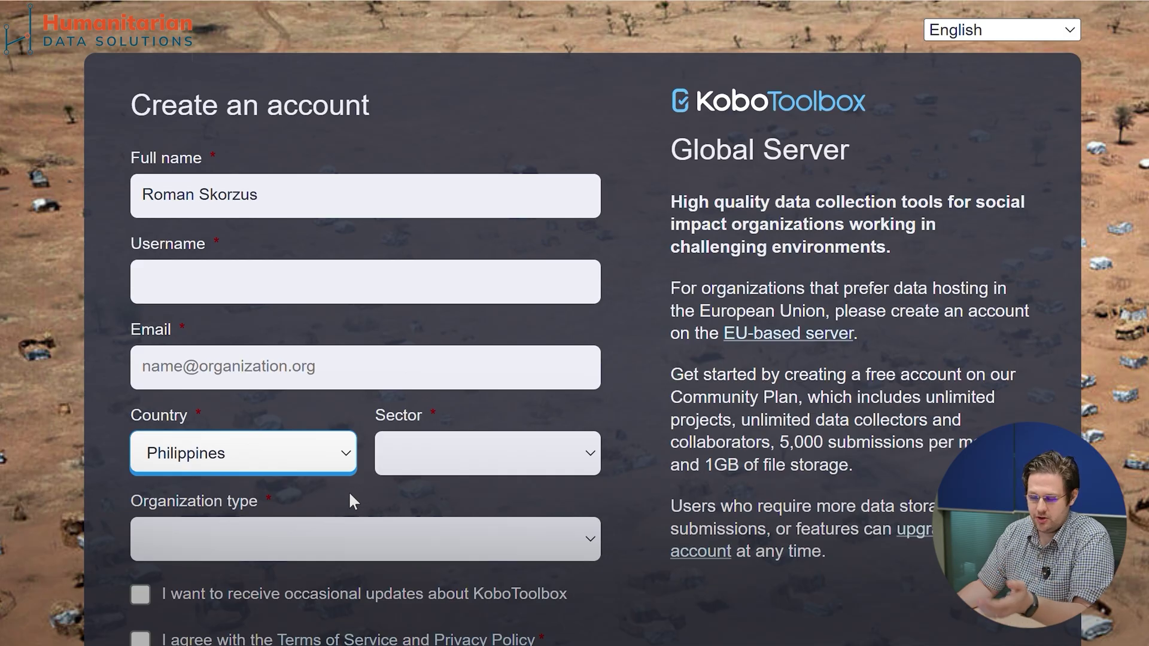
# Step: Choose Humanitarian - Coordination / Information Management as the sector, replacing an initial Other choice
pyautogui.click(434, 461)
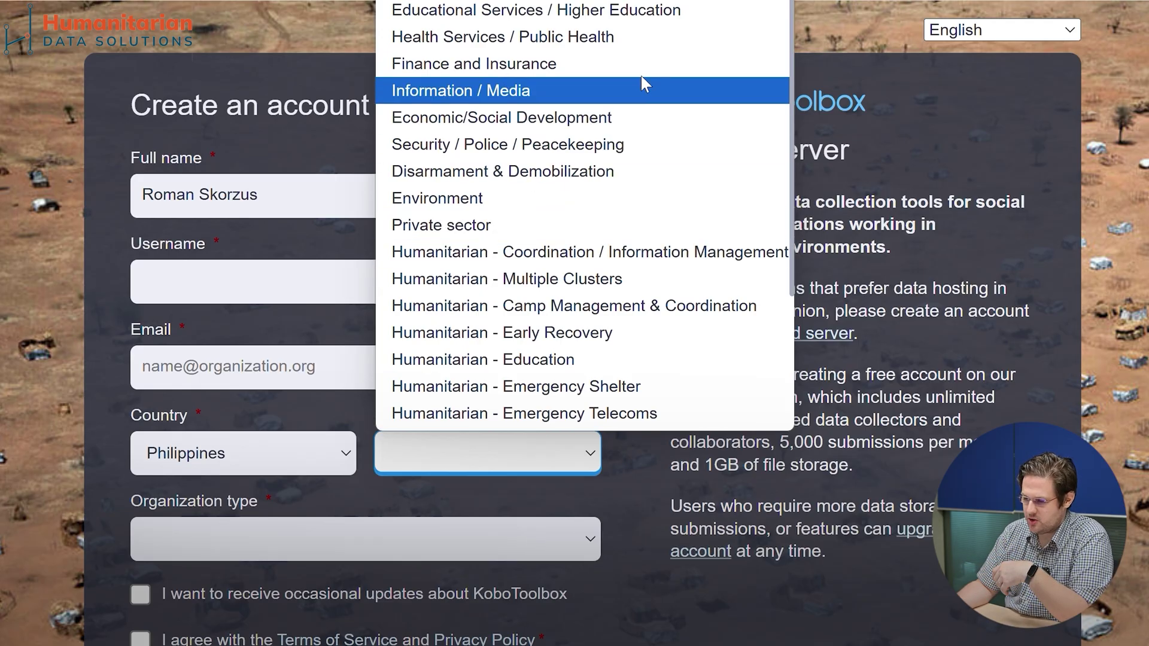
pyautogui.scroll(-3, 616, 139)
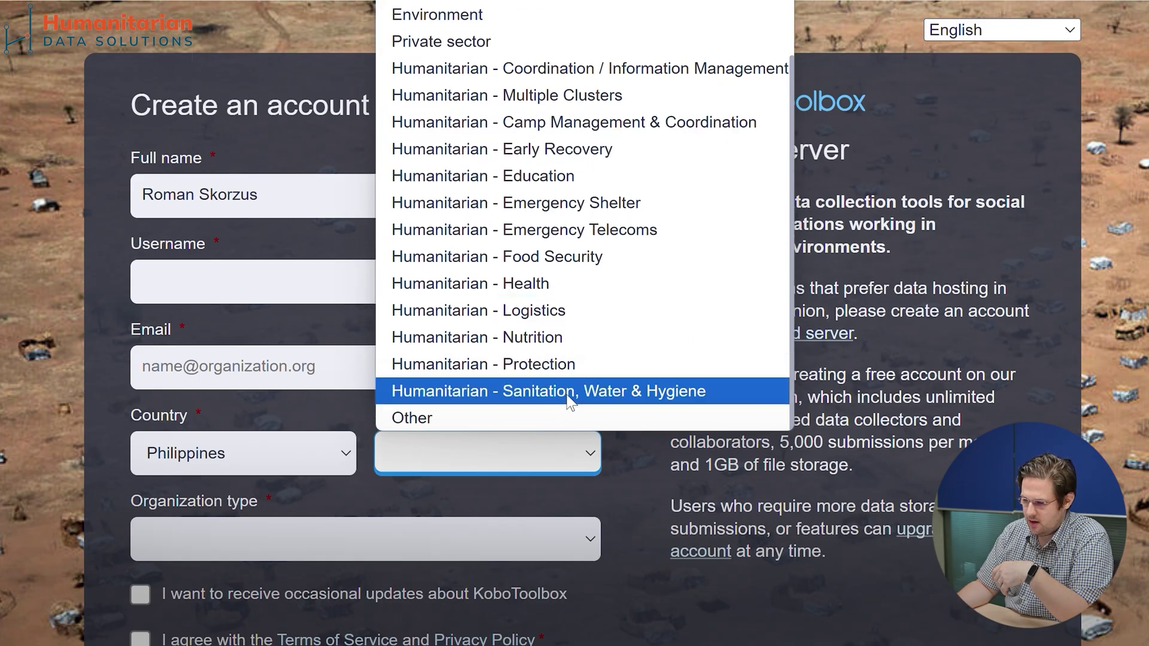
pyautogui.scroll(3, 572, 395)
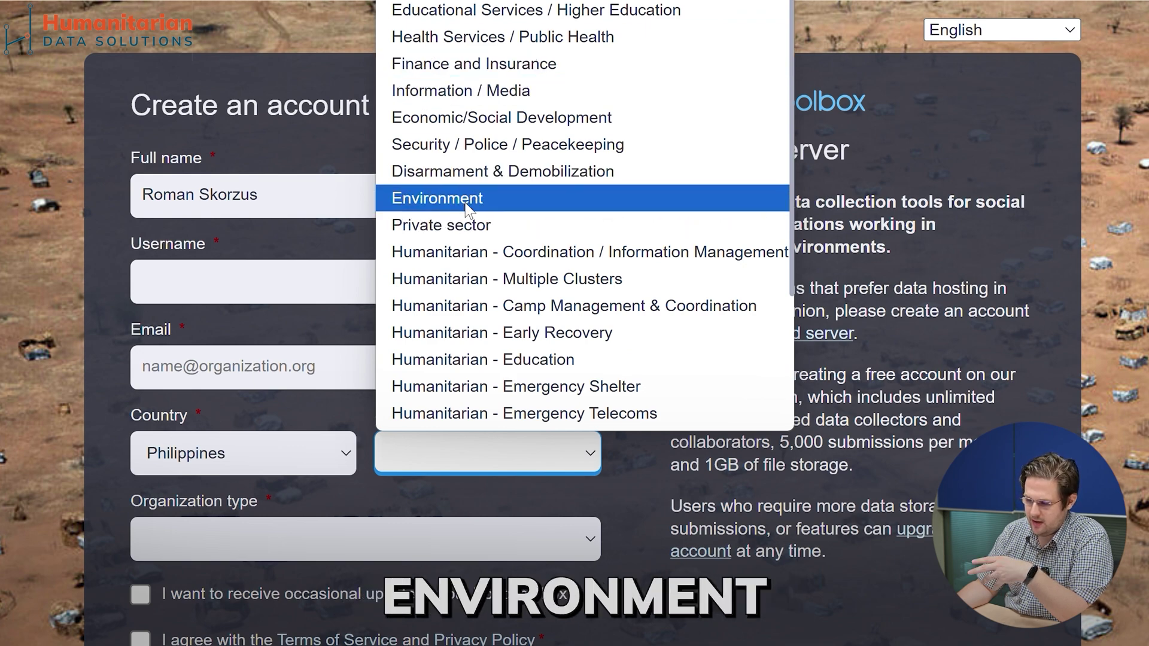
pyautogui.scroll(-3, 465, 204)
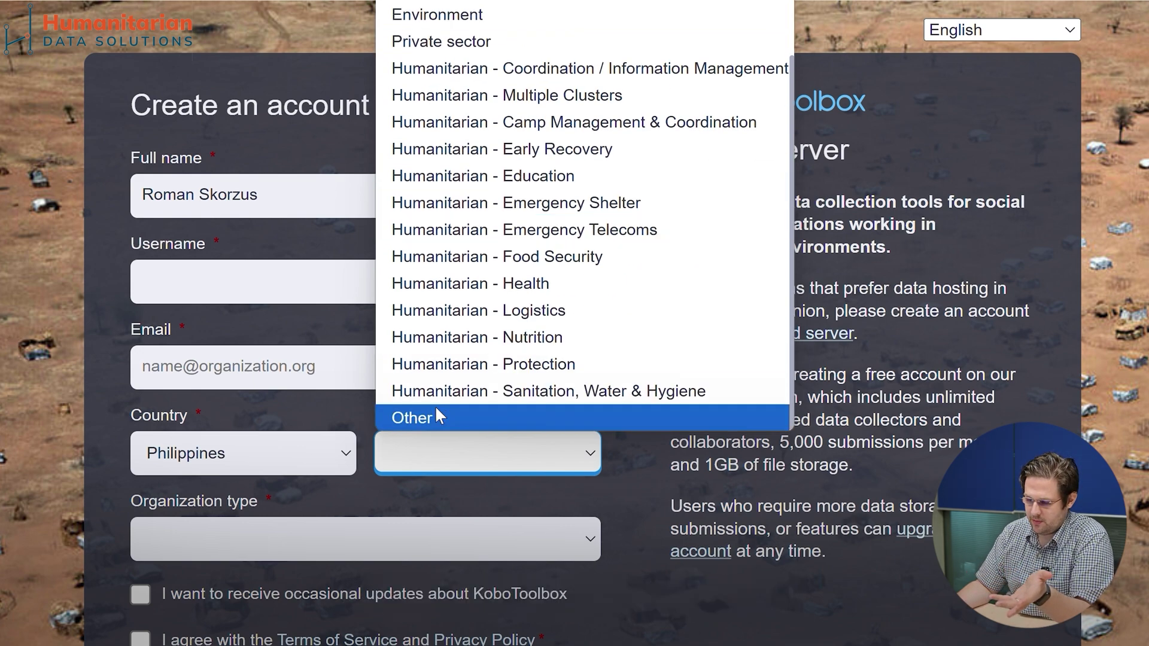
pyautogui.click(440, 419)
pyautogui.click(443, 457)
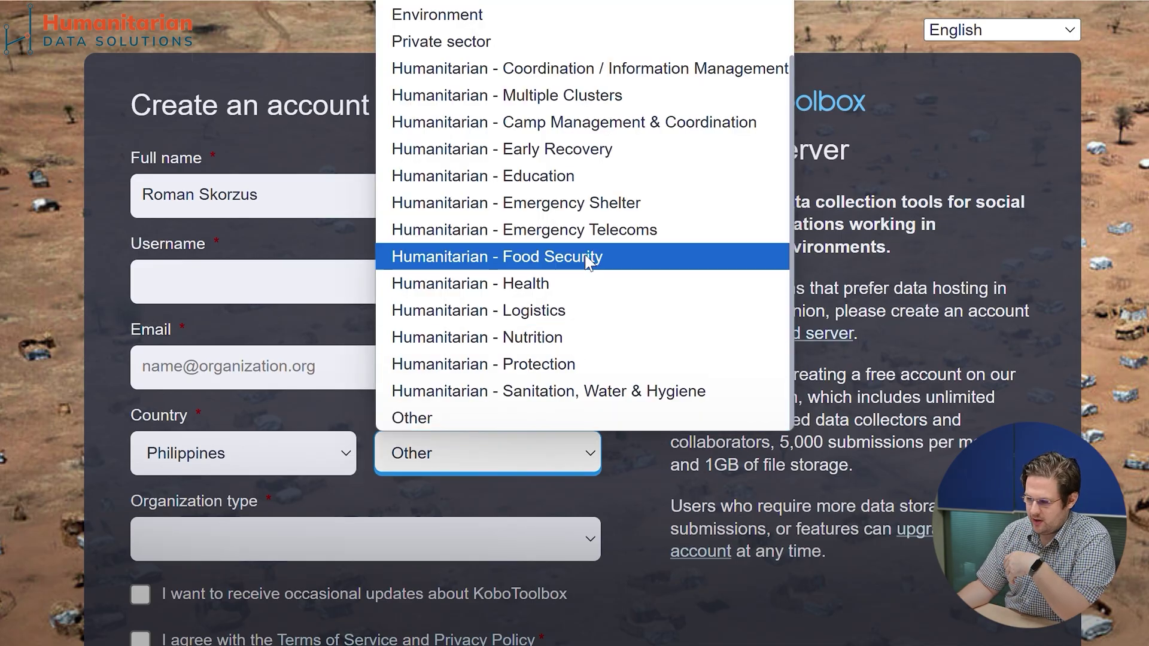
pyautogui.scroll(3, 587, 175)
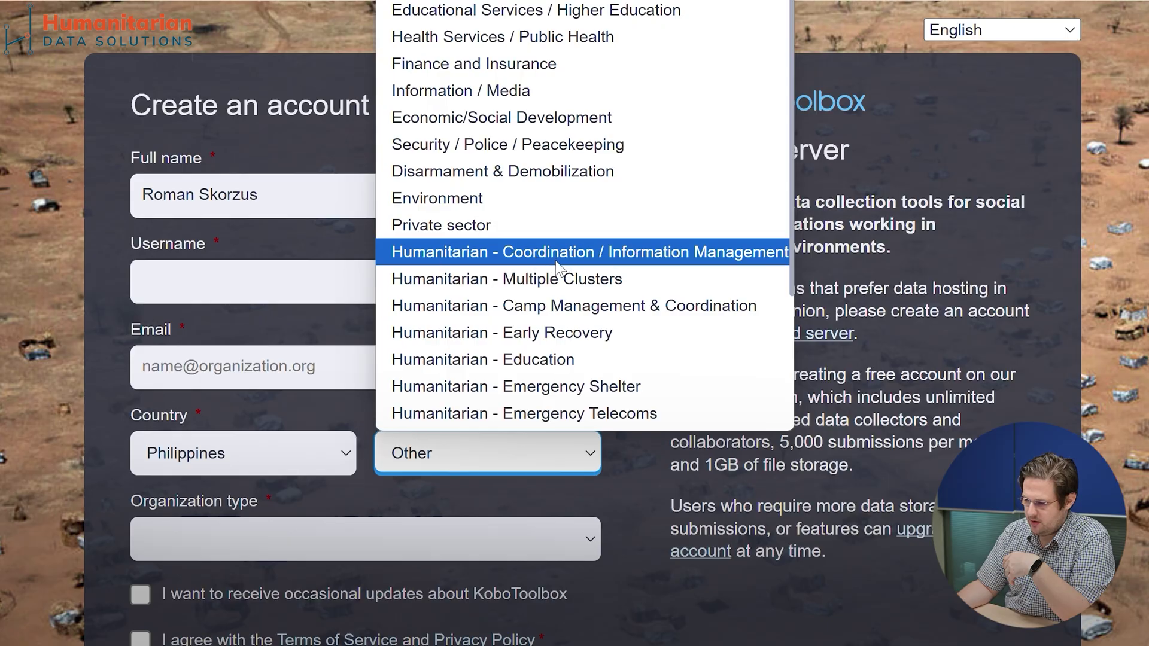
pyautogui.click(573, 259)
pyautogui.scroll(-2, 597, 219)
pyautogui.scroll(-2, 597, 217)
pyautogui.click(656, 504)
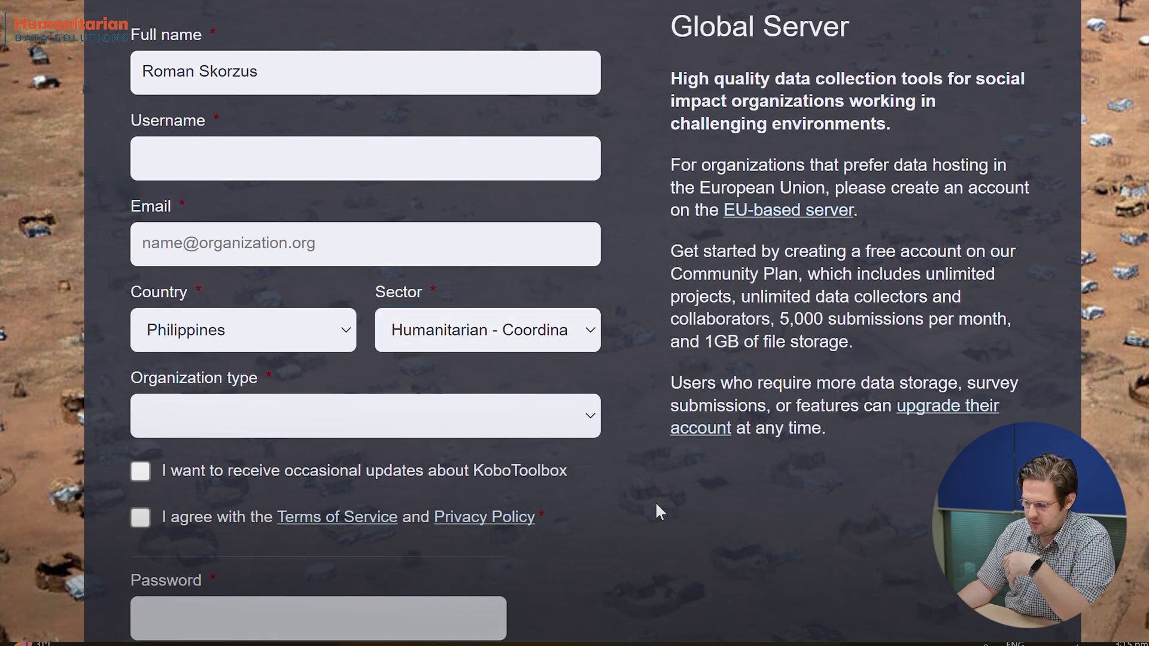
pyautogui.scroll(-2, 272, 464)
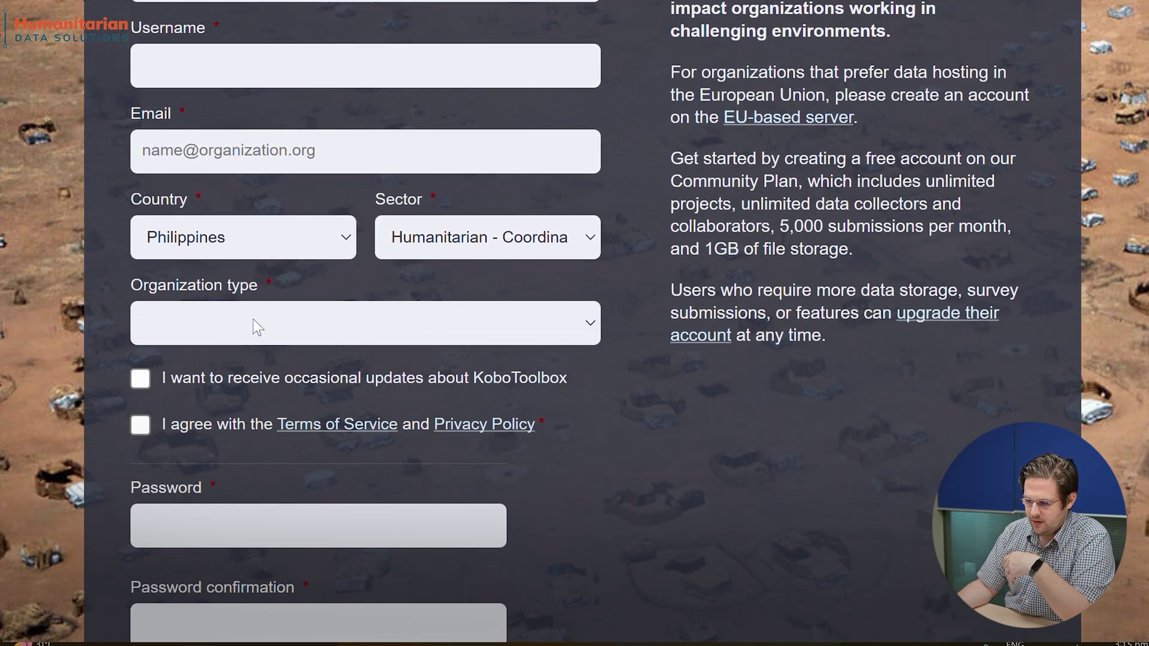
pyautogui.click(255, 322)
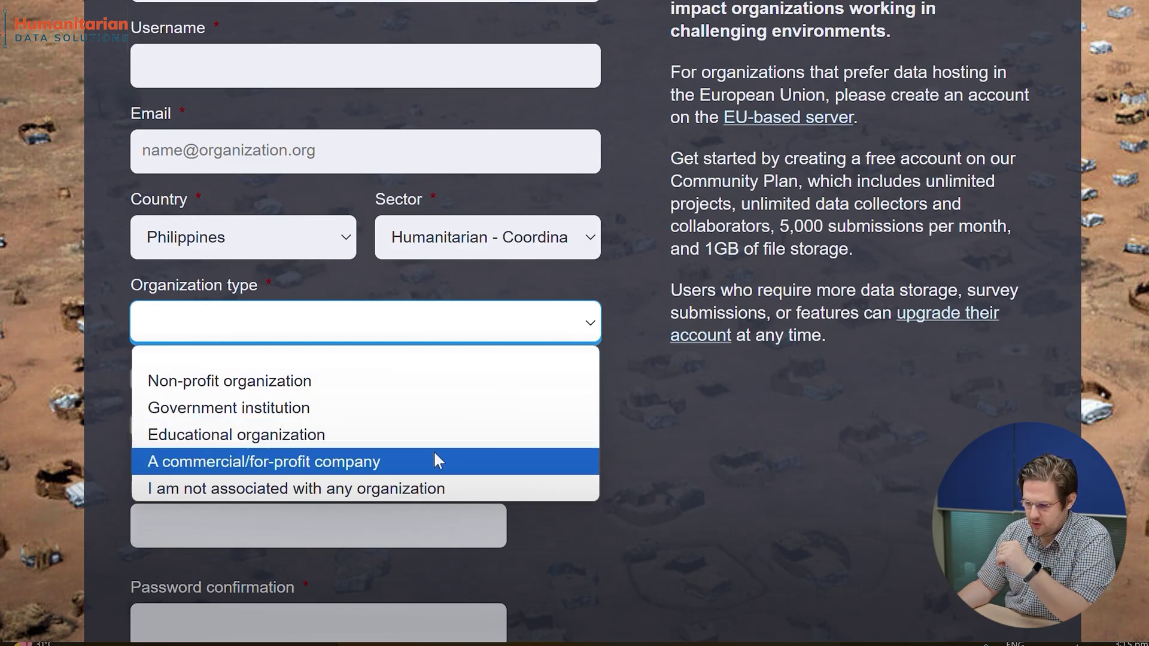
pyautogui.press('Escape')
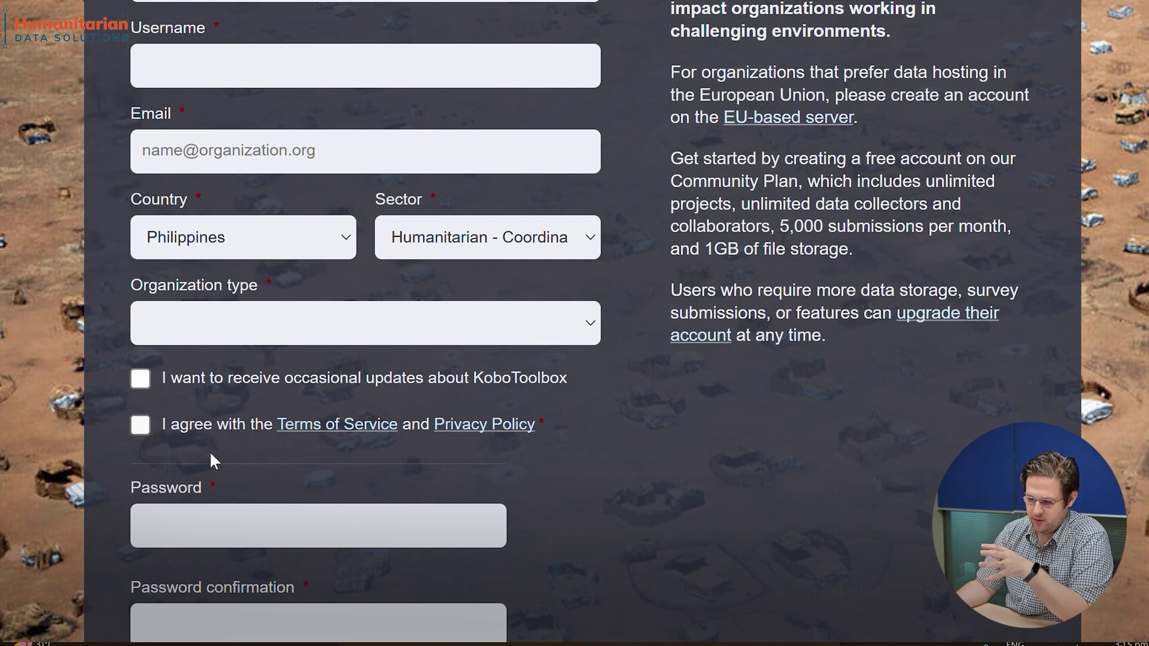
pyautogui.scroll(-3, 228, 407)
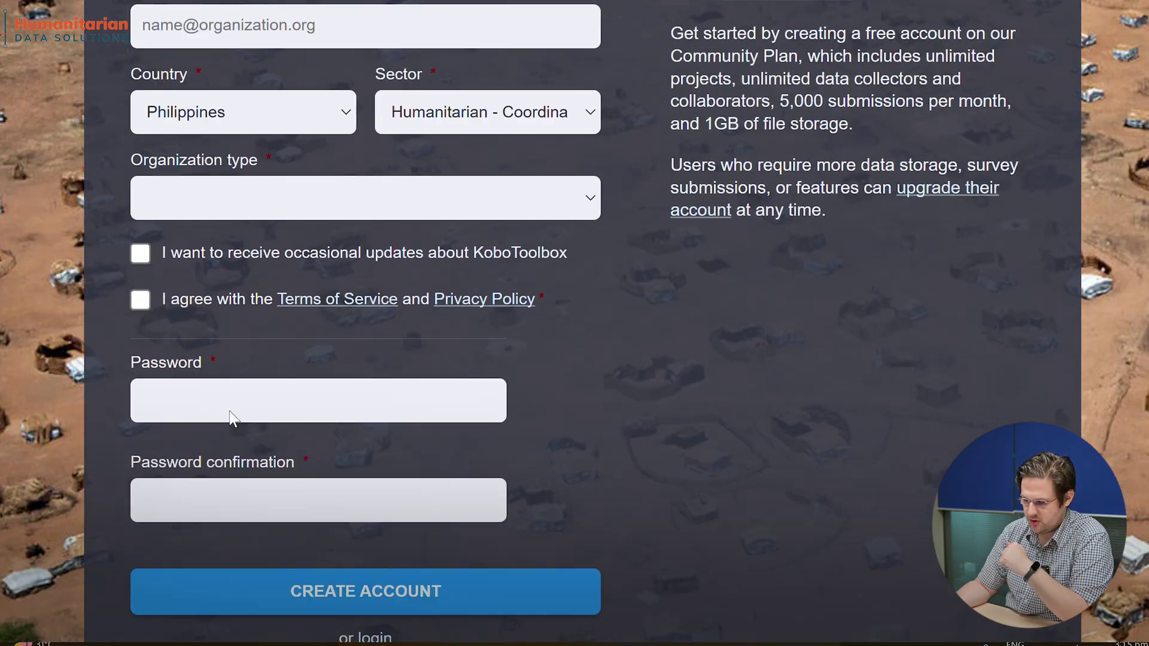